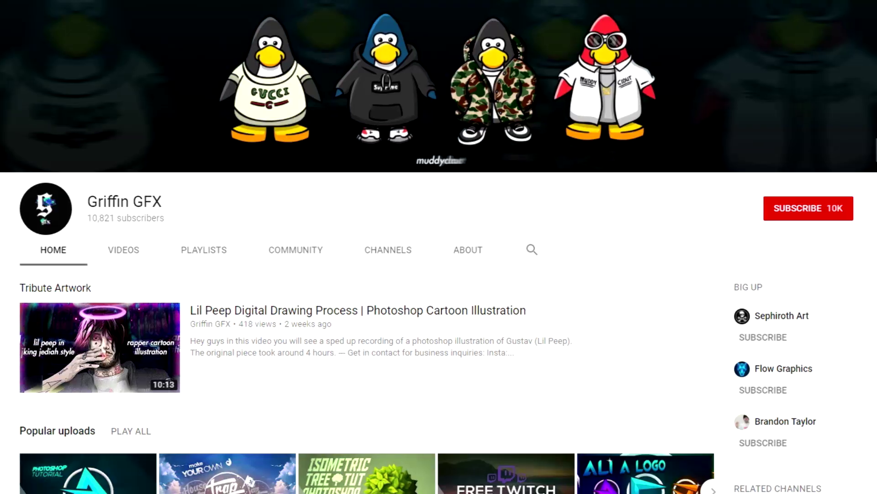
- Subscribe to the tutorial channel so the button reads SUBSCRIBED
{"action": "left_click", "coordinate": [787, 219]}
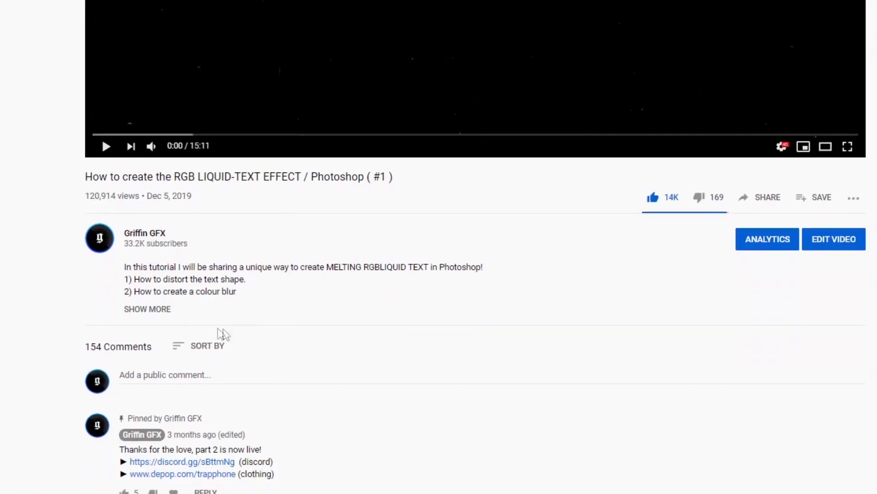
- Expand the description, follow the free download link and open the ADOBE AFTER EFFECTS TEMPLATE folder
{"action": "left_click", "coordinate": [147, 316]}
{"action": "scroll", "coordinate": [267, 320], "scroll_direction": "down", "scroll_amount": 6}
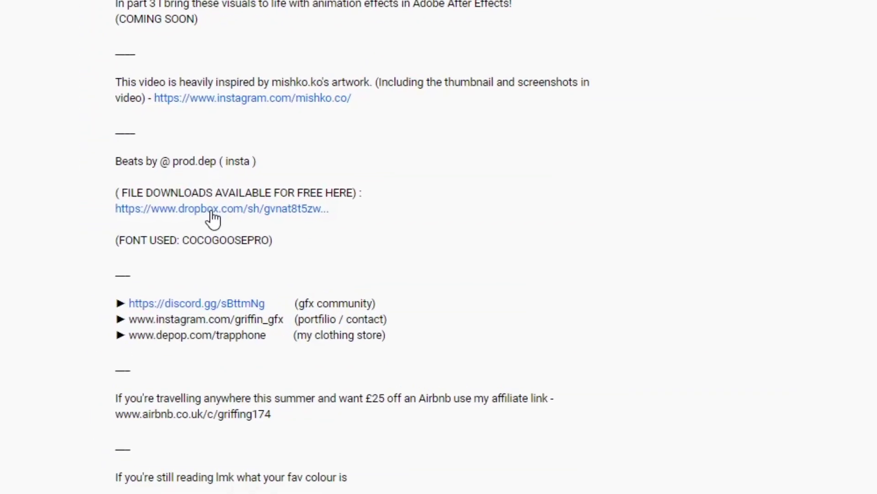
{"action": "left_click", "coordinate": [213, 219]}
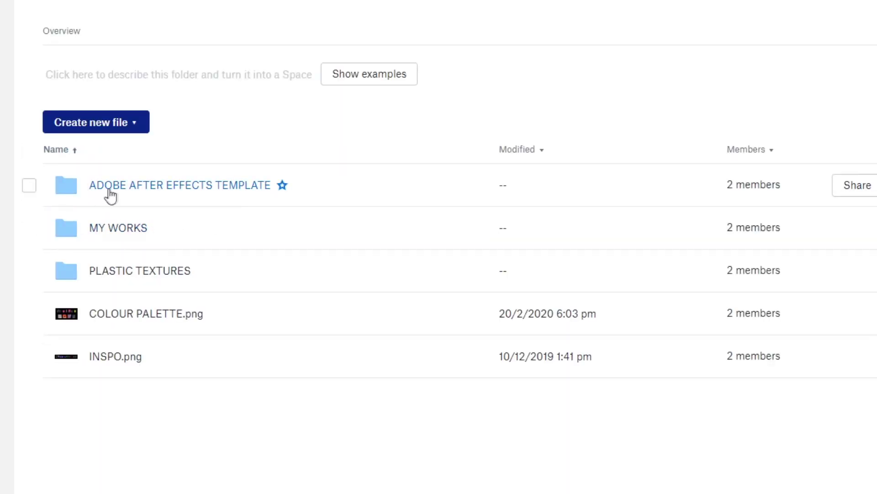
{"action": "left_click", "coordinate": [175, 189]}
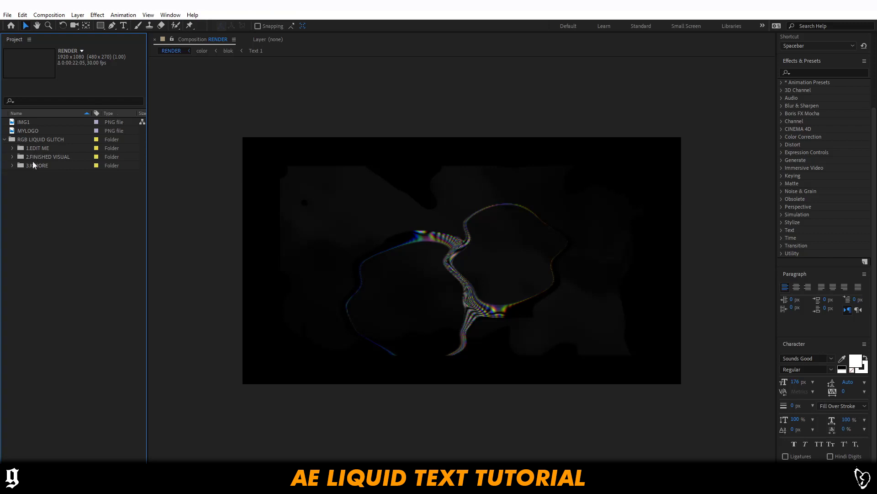
- Expand RGB LIQUID GLITCH, 1.EDIT ME and 2.FINISHED VISUAL, and open the RENDER composition
{"action": "left_click", "coordinate": [5, 139]}
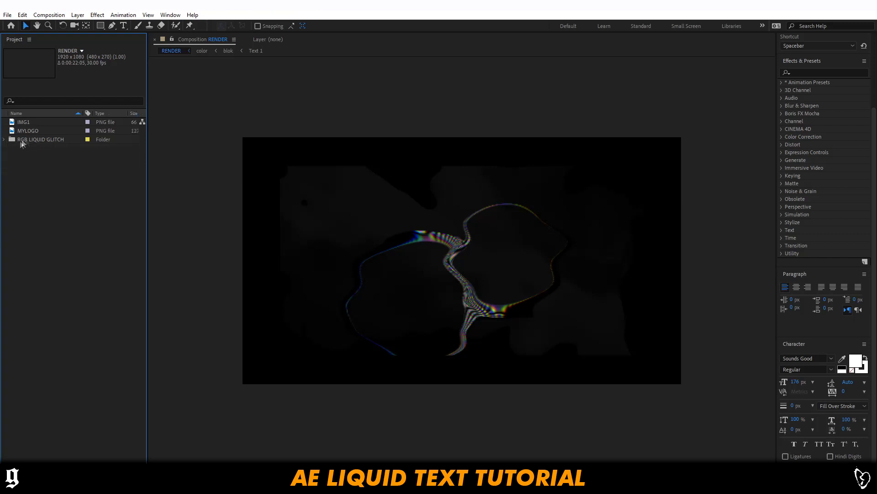
{"action": "left_click", "coordinate": [5, 140]}
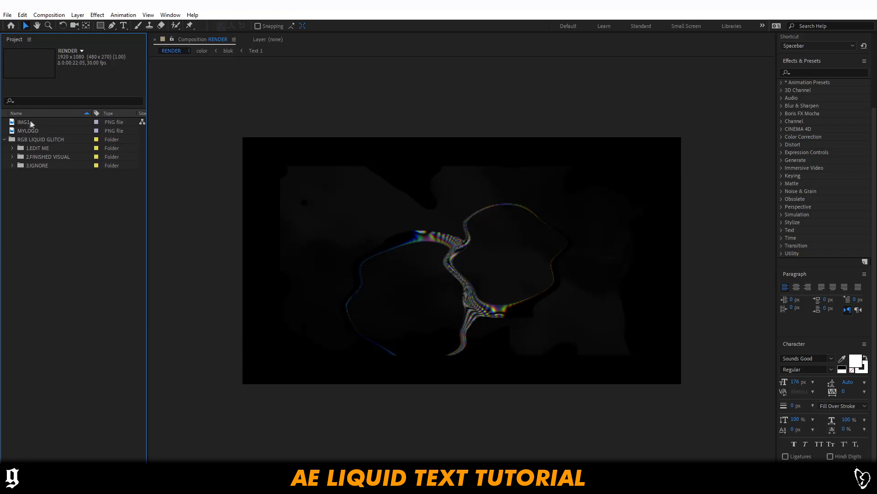
{"action": "left_click", "coordinate": [24, 129]}
{"action": "left_click", "coordinate": [34, 139]}
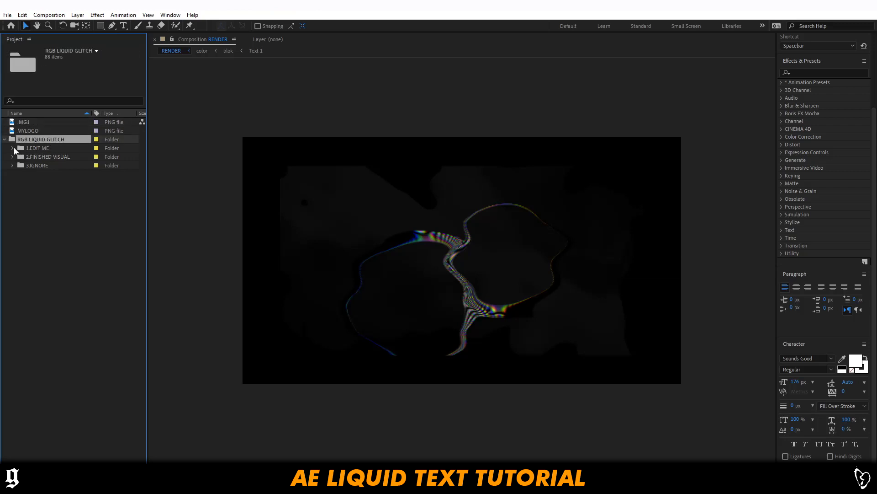
{"action": "left_click", "coordinate": [12, 148]}
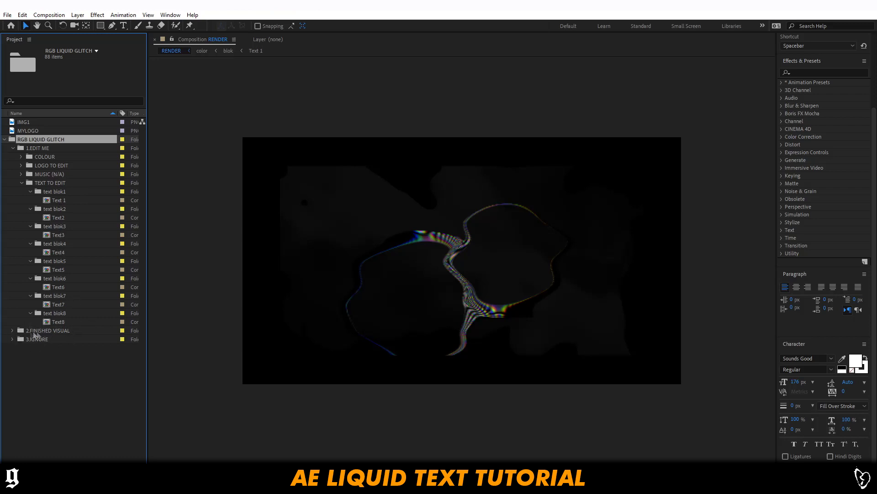
{"action": "left_click", "coordinate": [12, 330]}
{"action": "double_click", "coordinate": [43, 339]}
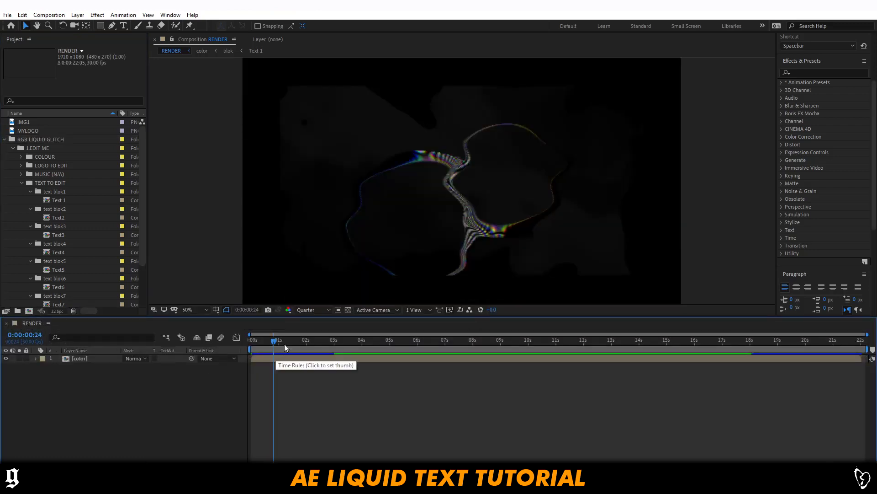
- Scrub through the ASTROWORLD, LIQUIFY YOUR VISUALS, subscribe or die, SHKKRRTTT and PSYCHEDELICS scenes
{"action": "left_click_drag", "start_coordinate": [284, 347], "coordinate": [502, 352]}
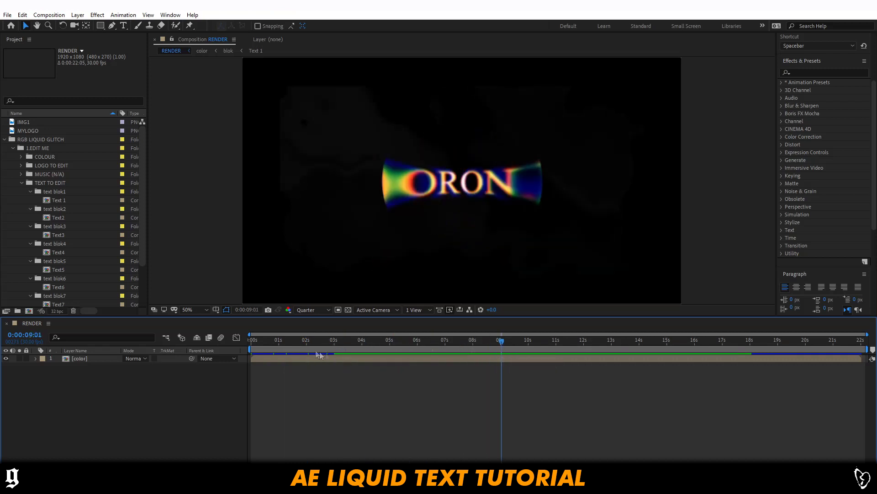
{"action": "left_click", "coordinate": [273, 349]}
{"action": "left_click", "coordinate": [293, 348]}
{"action": "left_click", "coordinate": [308, 348]}
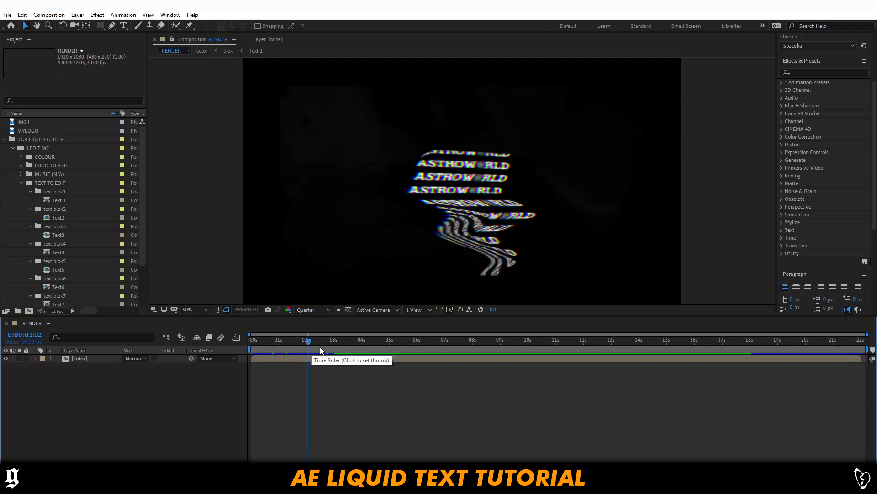
{"action": "left_click", "coordinate": [347, 348]}
{"action": "left_click", "coordinate": [383, 348]}
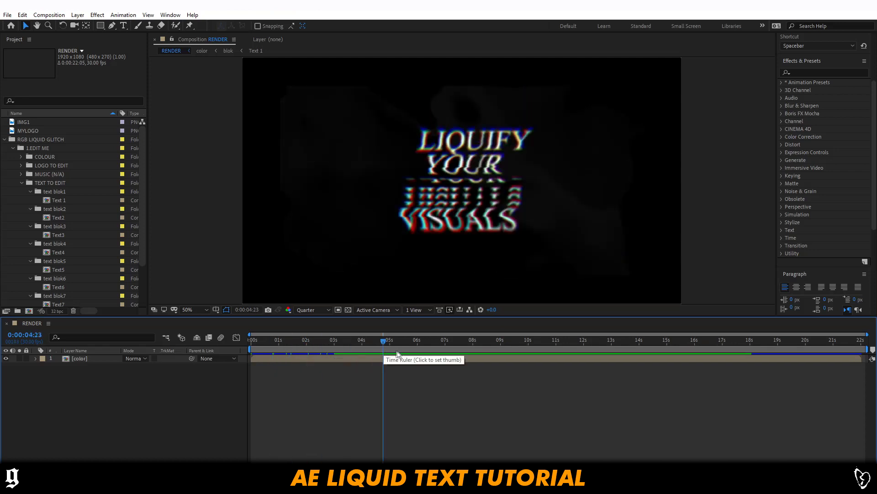
{"action": "left_click", "coordinate": [412, 350]}
{"action": "left_click", "coordinate": [434, 349]}
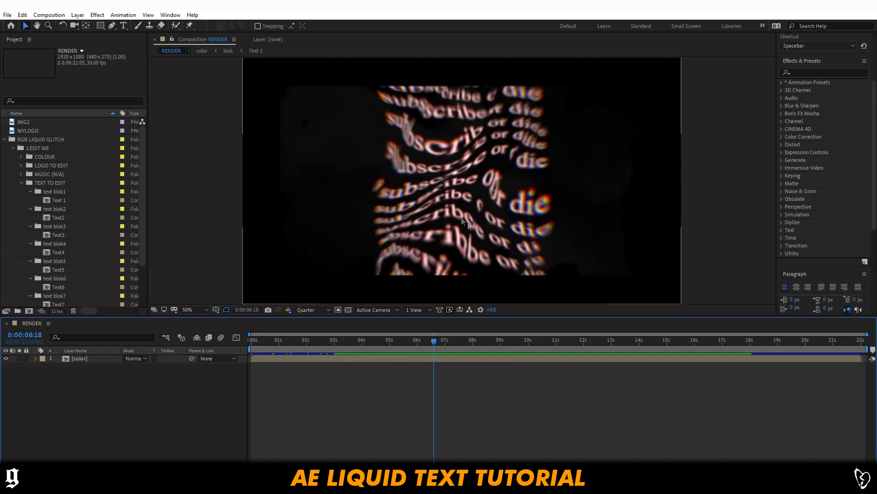
{"action": "left_click", "coordinate": [448, 351]}
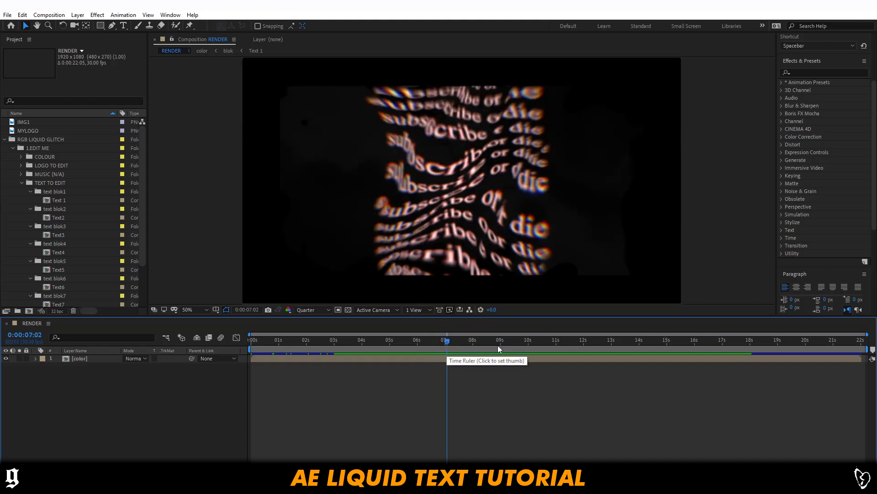
{"action": "left_click", "coordinate": [526, 350]}
{"action": "left_click", "coordinate": [556, 349]}
{"action": "left_click", "coordinate": [581, 349]}
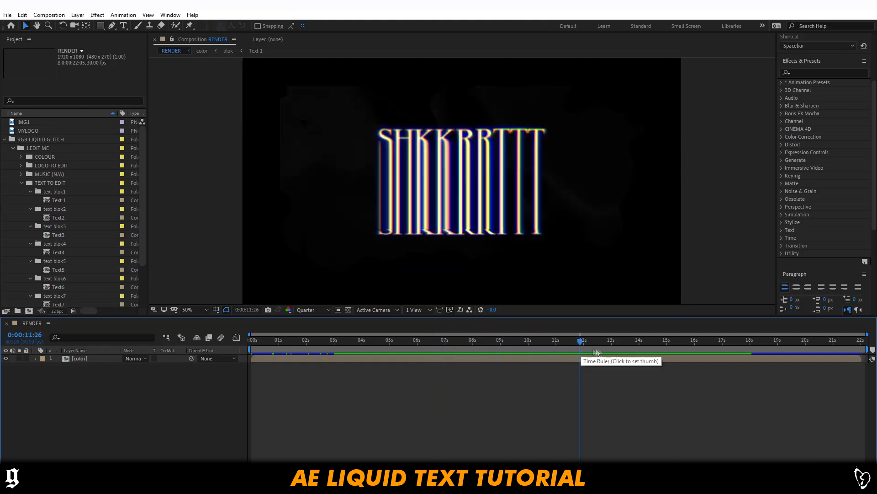
{"action": "left_click", "coordinate": [604, 350]}
{"action": "left_click", "coordinate": [343, 349]}
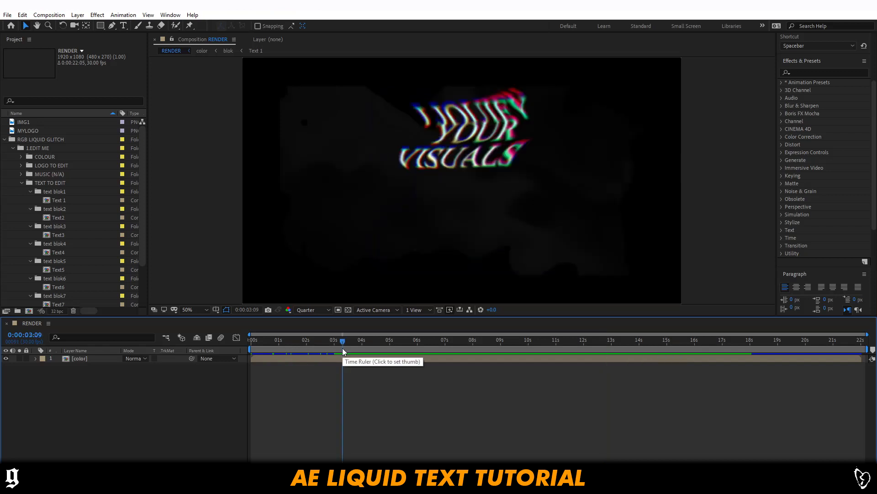
{"action": "left_click", "coordinate": [350, 349]}
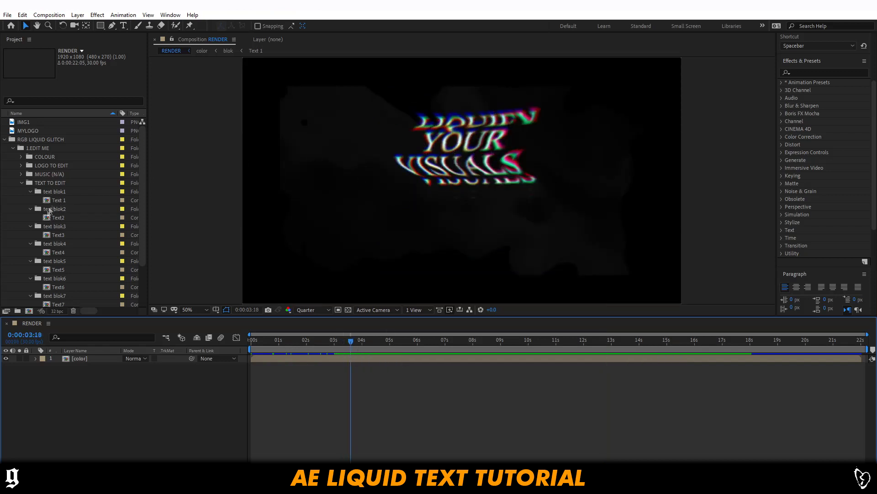
- Open the Text2 composition and retype LIQUIFY YOUR VISUALS as 'anything you / want / lol'
{"action": "left_click", "coordinate": [60, 217]}
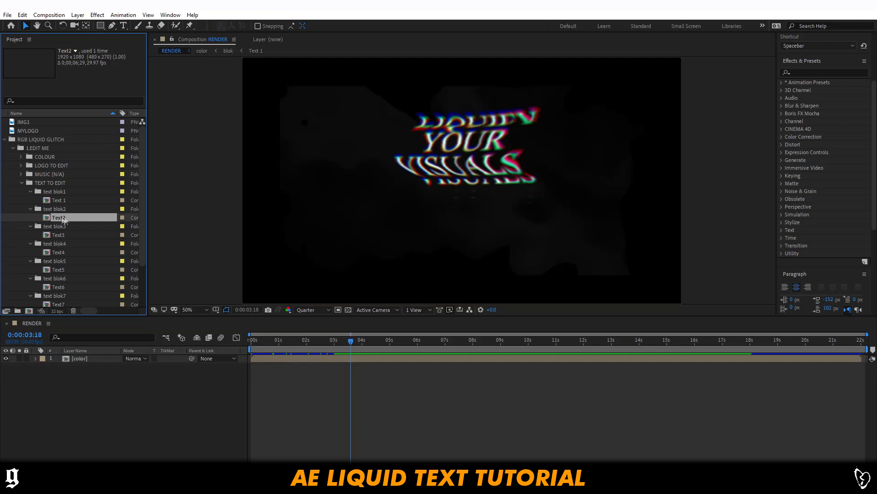
{"action": "double_click", "coordinate": [60, 218]}
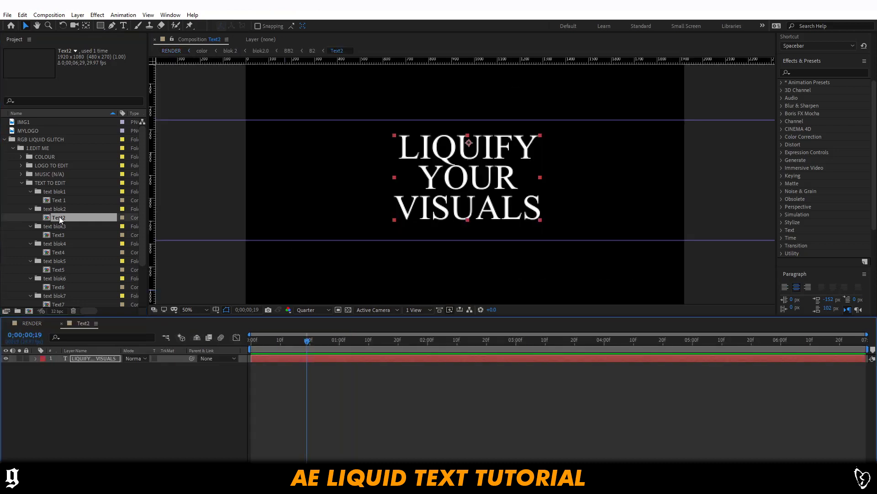
{"action": "double_click", "coordinate": [446, 157]}
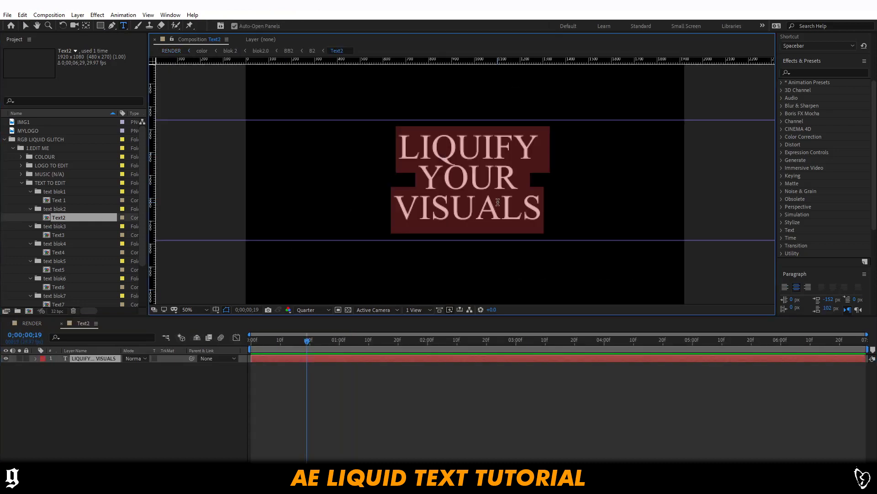
{"action": "type", "text": "an"}
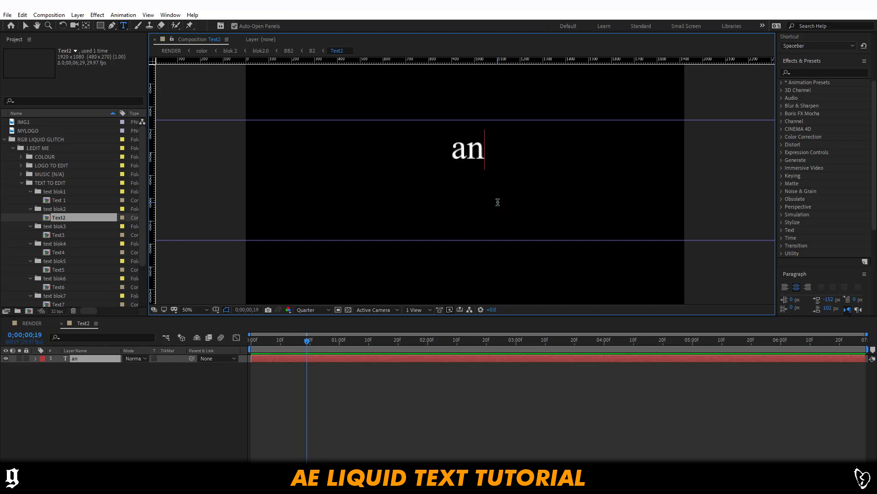
{"action": "type", "text": "ything you"}
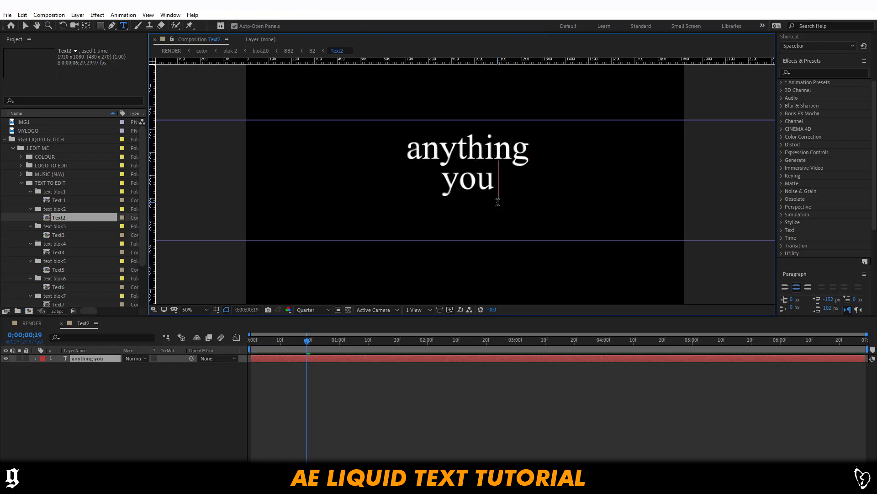
{"action": "key", "text": "Return"}
{"action": "type", "text": "want lo"}
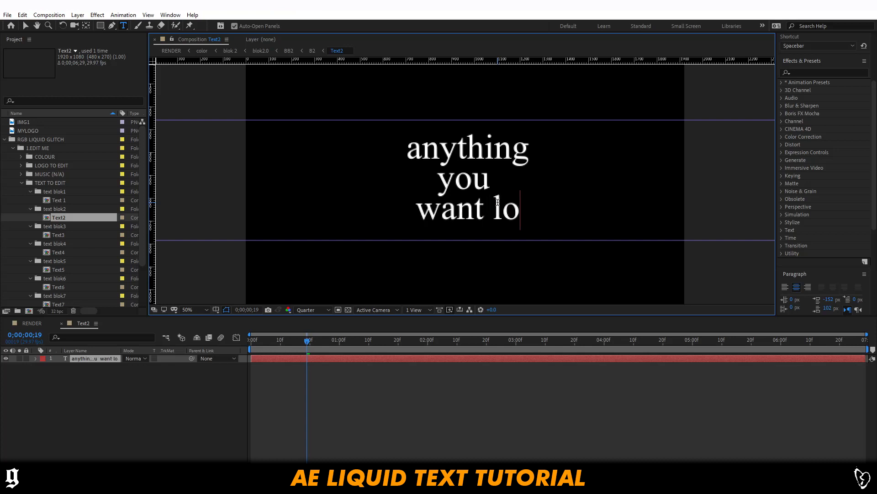
{"action": "type", "text": "l"}
{"action": "mouse_move", "coordinate": [372, 127]}
{"action": "left_mouse_down"}
{"action": "mouse_move", "coordinate": [353, 127]}
{"action": "mouse_move", "coordinate": [353, 155]}
{"action": "mouse_move", "coordinate": [370, 142]}
{"action": "left_mouse_up"}
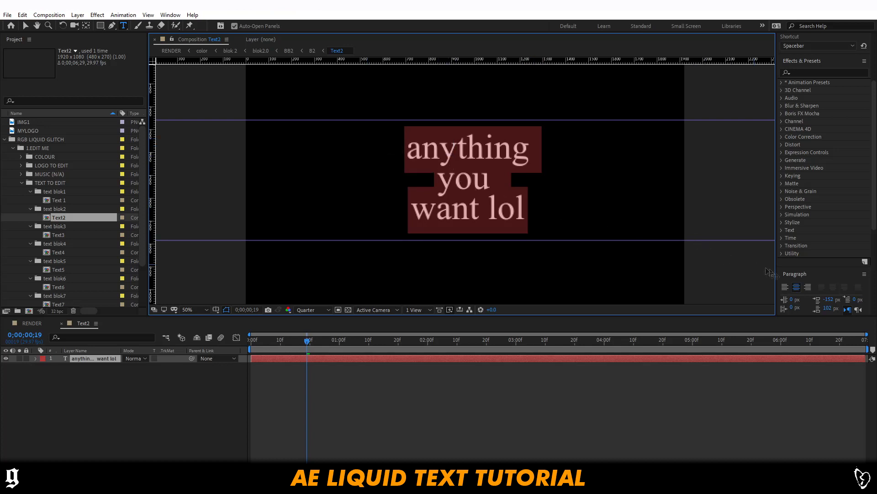
{"action": "scroll", "coordinate": [819, 299], "scroll_direction": "down", "scroll_amount": 5}
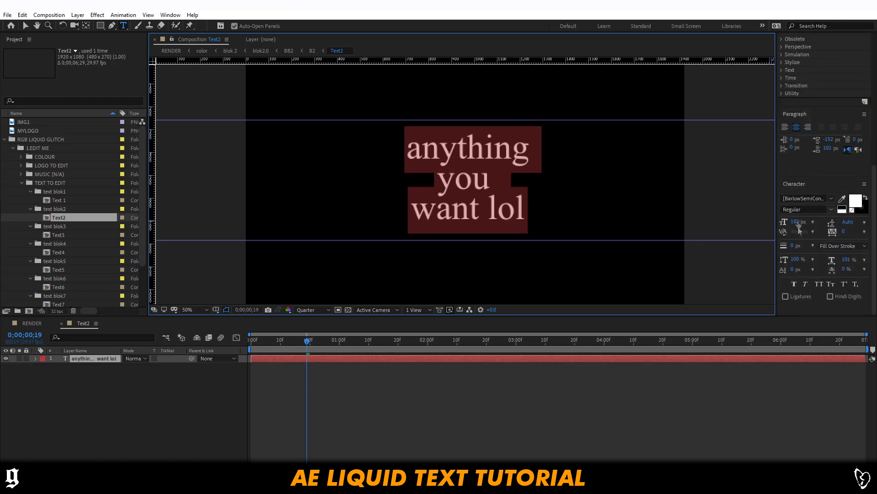
- Apply the ML monstrolino font to the selected text
{"action": "left_click", "coordinate": [827, 199]}
{"action": "scroll", "coordinate": [767, 286], "scroll_direction": "up", "scroll_amount": 2}
{"action": "scroll", "coordinate": [769, 286], "scroll_direction": "up", "scroll_amount": 10}
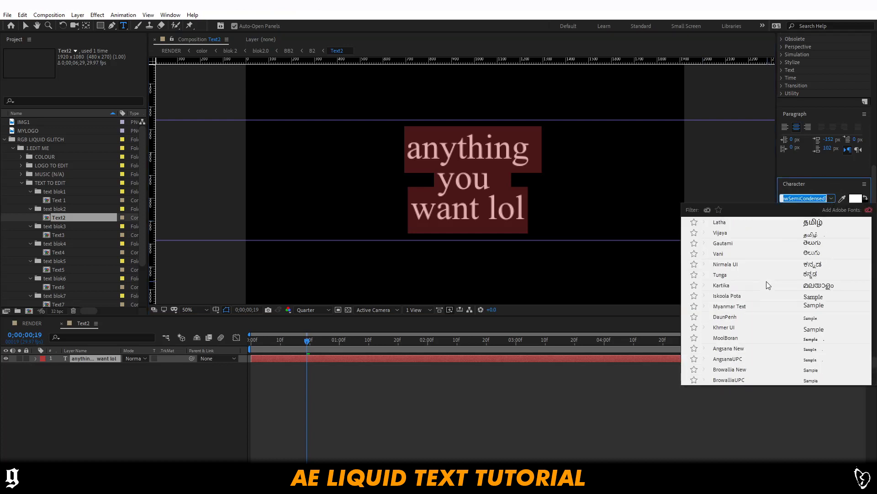
{"action": "scroll", "coordinate": [763, 298], "scroll_direction": "up", "scroll_amount": 10}
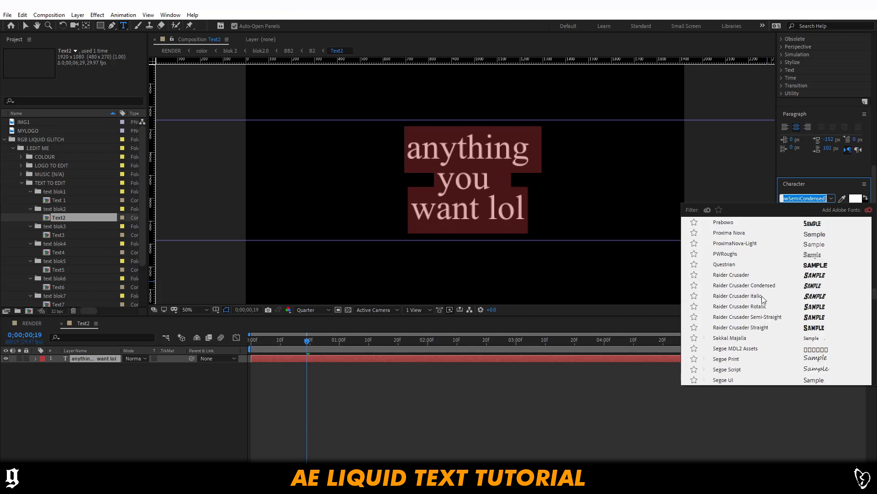
{"action": "scroll", "coordinate": [742, 306], "scroll_direction": "up", "scroll_amount": 2}
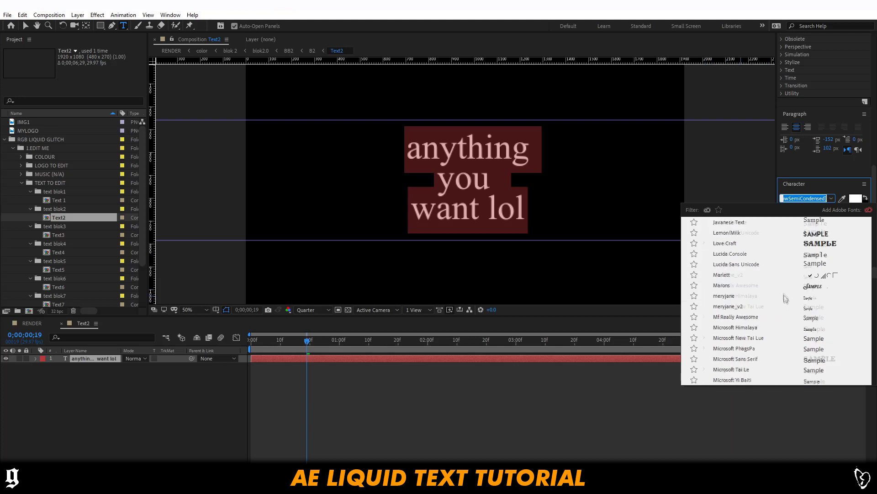
{"action": "left_click", "coordinate": [733, 298]}
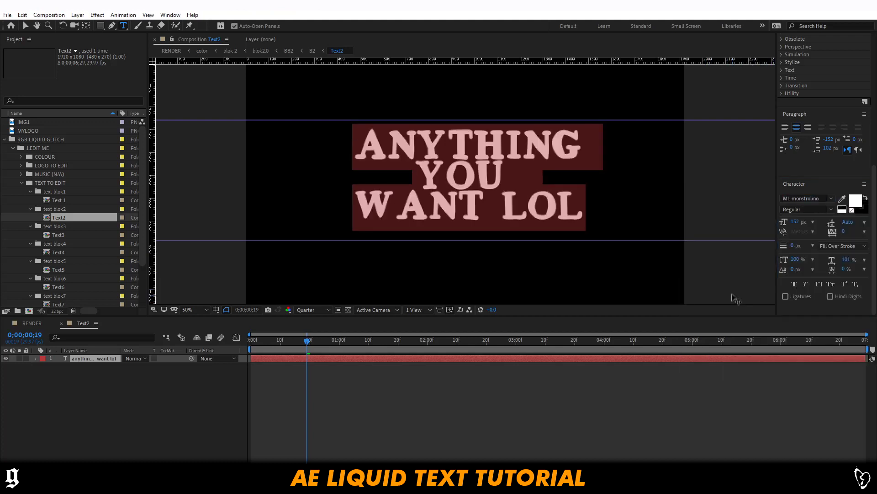
- Check the restyled ANYTHING YOU WANT LOL lettering and collapse the TEXT TO EDIT folder
{"action": "left_click", "coordinate": [449, 181]}
{"action": "left_click", "coordinate": [583, 213], "text": "shift"}
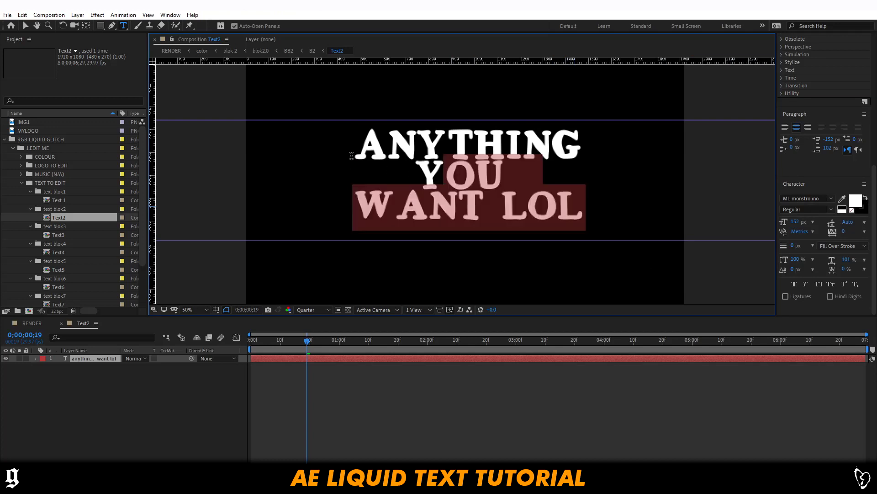
{"action": "key", "text": "ctrl+a"}
{"action": "left_click", "coordinate": [430, 208]}
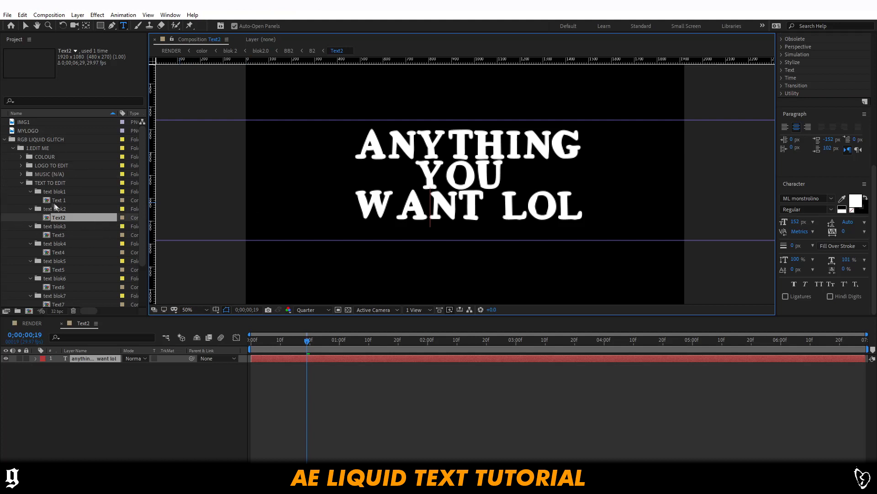
{"action": "left_click", "coordinate": [22, 183]}
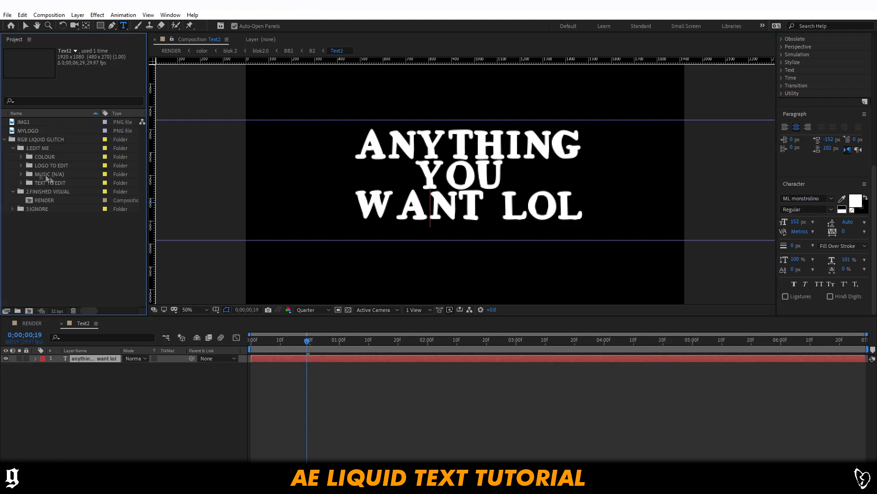
- Open RENDER, preview the animation from near the start, then expand the TEXT TO EDIT folder
{"action": "double_click", "coordinate": [45, 201]}
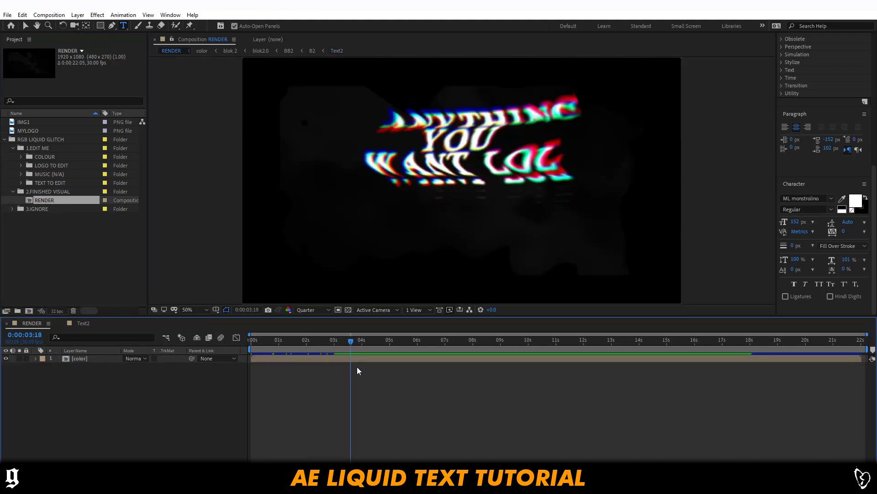
{"action": "left_click", "coordinate": [323, 349]}
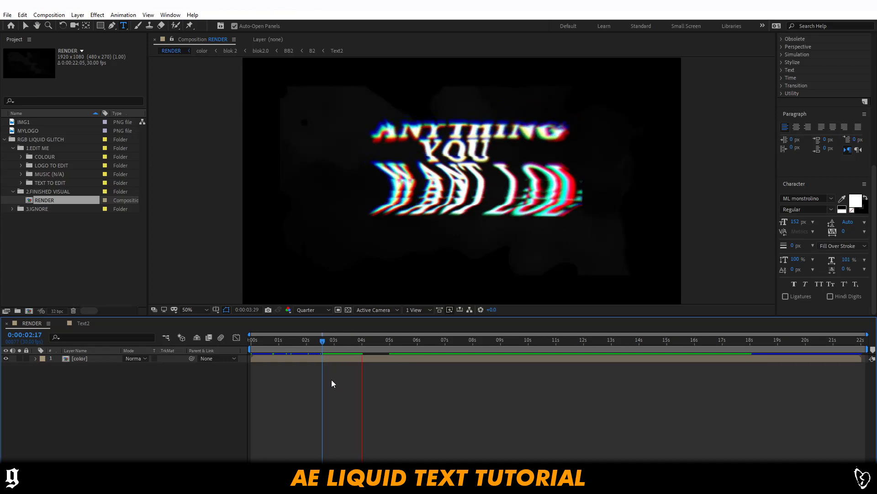
{"action": "left_click", "coordinate": [281, 350]}
{"action": "left_click", "coordinate": [267, 350]}
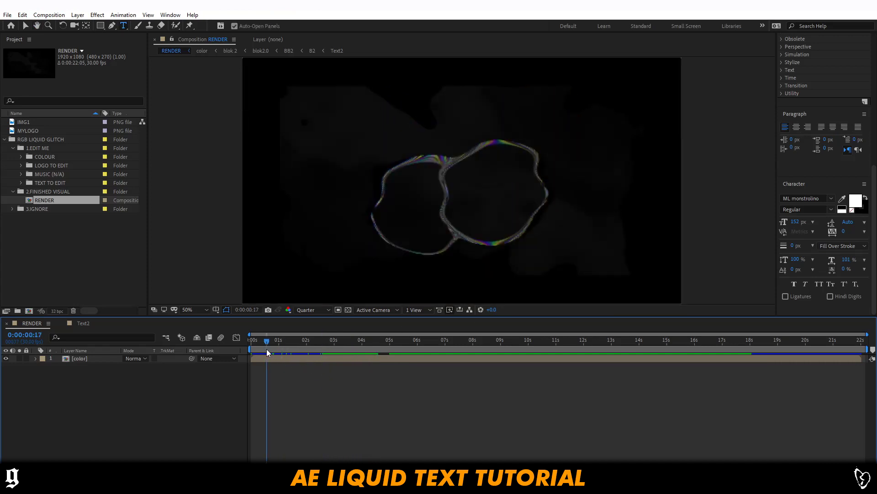
{"action": "key", "text": "space"}
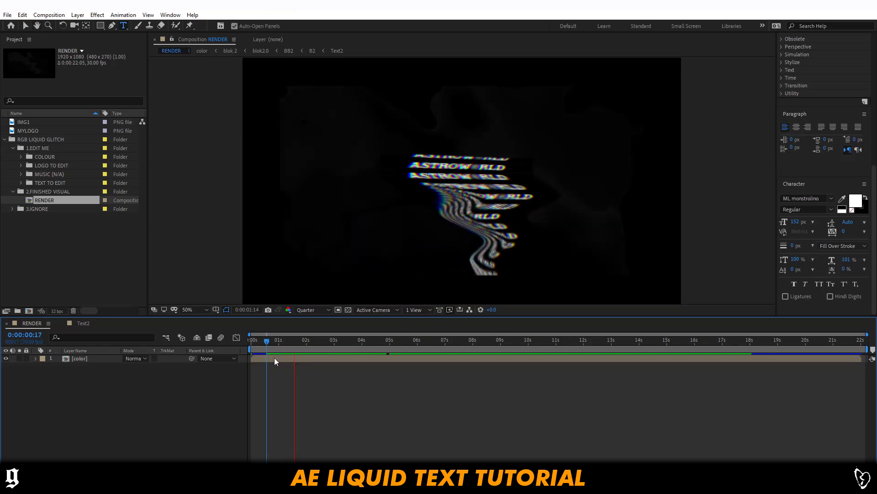
{"action": "key", "text": "space"}
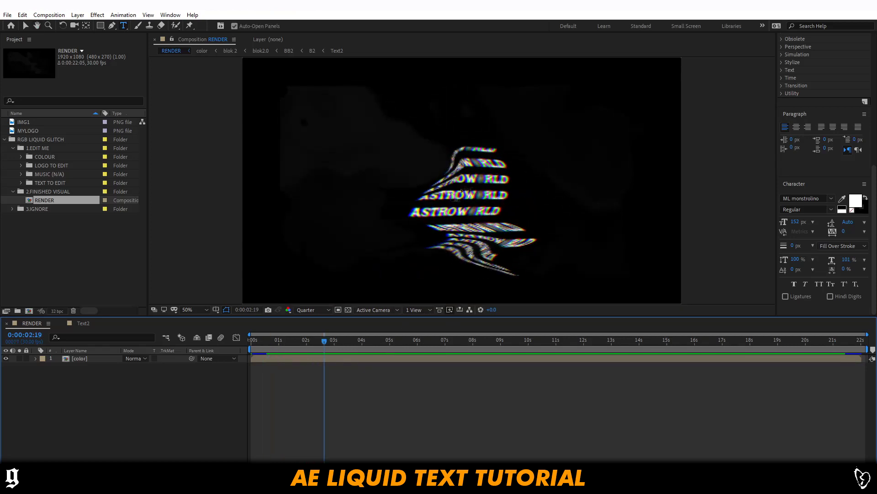
{"action": "left_click", "coordinate": [22, 167]}
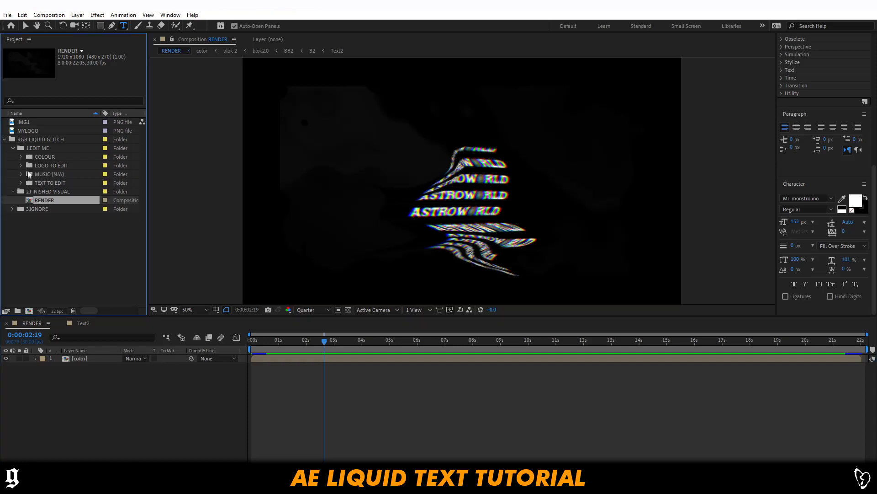
{"action": "left_click", "coordinate": [21, 183]}
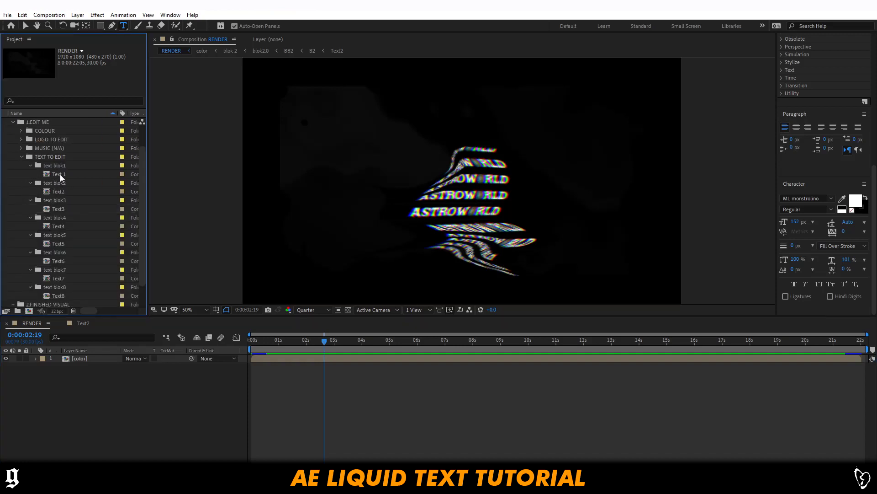
- Open the Text 1 composition with the ASTROWORLD lettering and collapse TEXT TO EDIT
{"action": "double_click", "coordinate": [59, 174]}
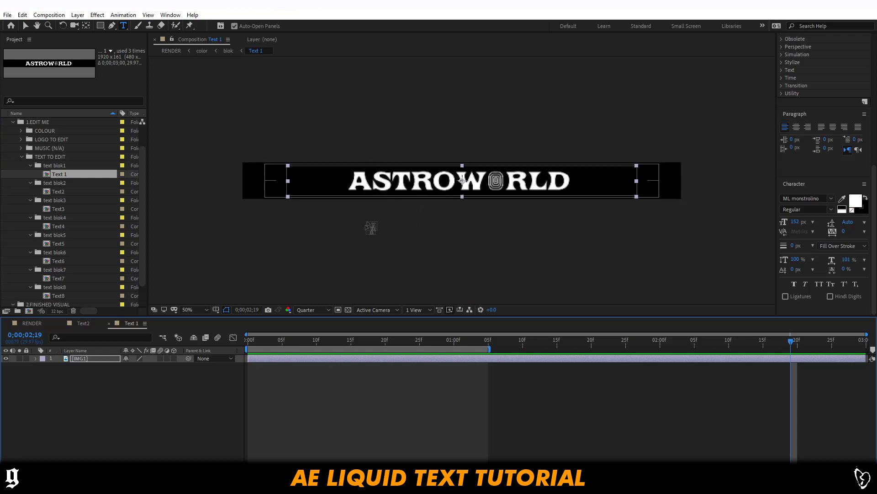
{"action": "left_click", "coordinate": [64, 230]}
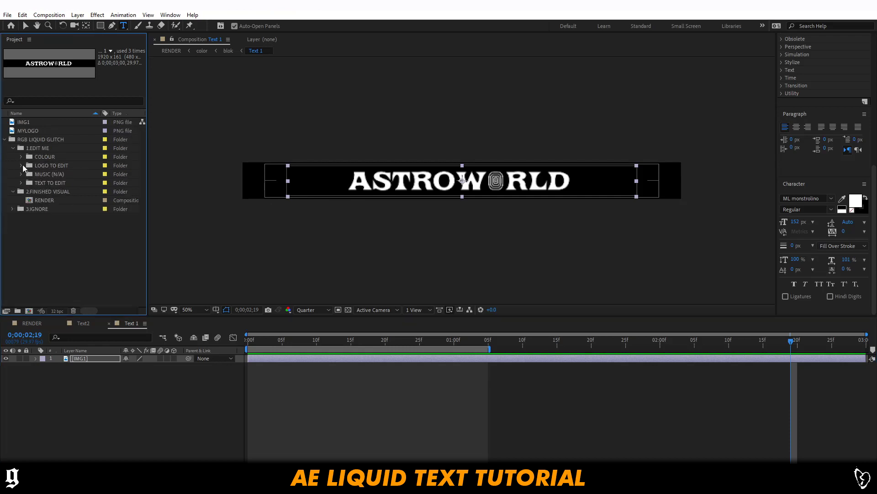
- Open the Logo composition from LOGO TO EDIT and play its animation
{"action": "left_click", "coordinate": [21, 166]}
{"action": "double_click", "coordinate": [48, 174]}
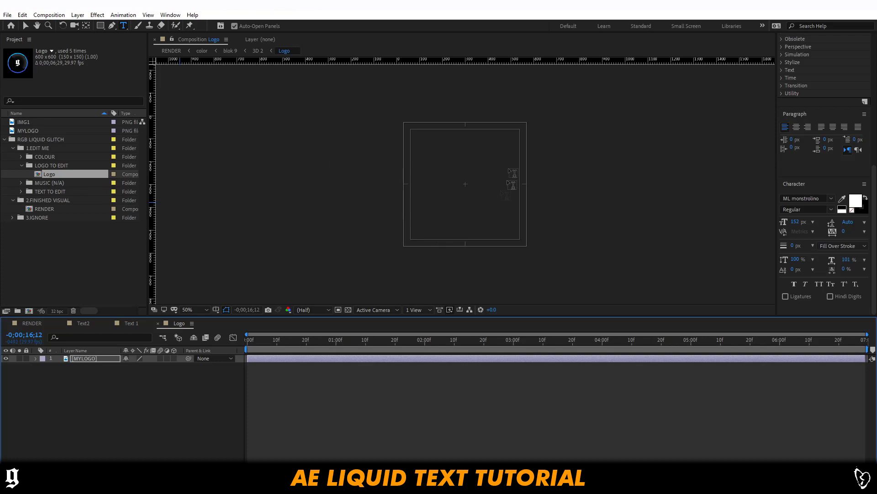
{"action": "key", "text": "space"}
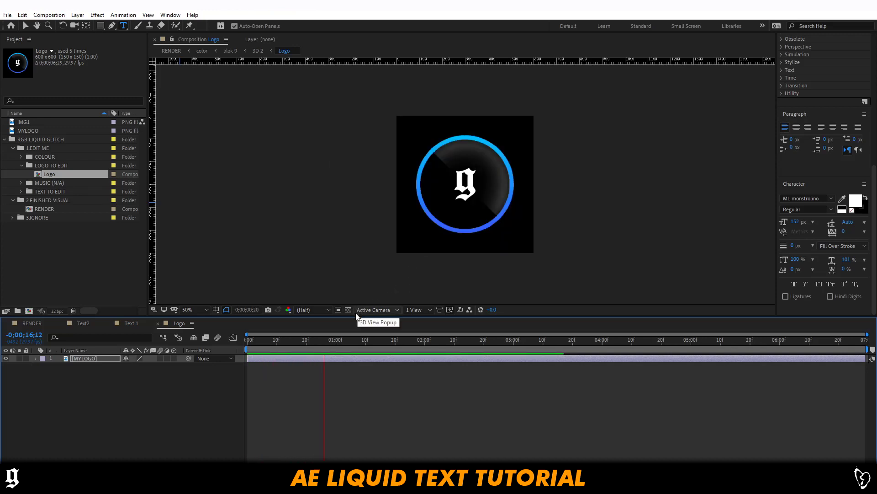
{"action": "key", "text": "ctrl+t"}
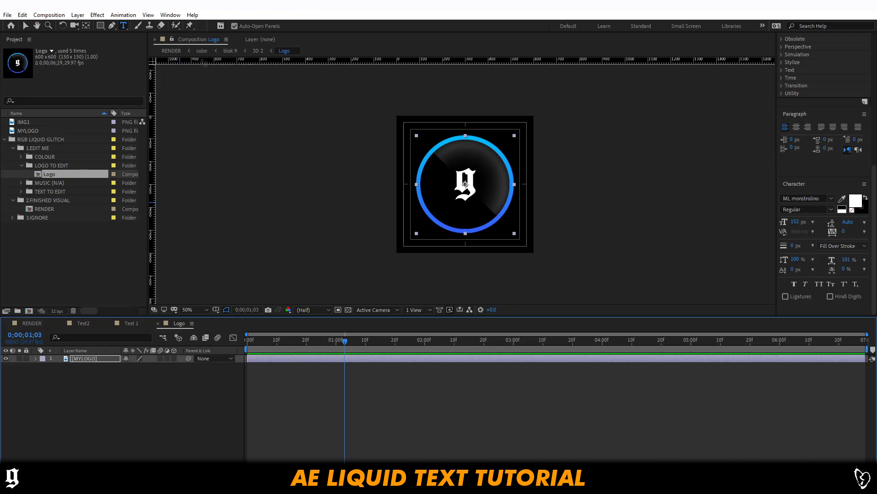
- Delete the MYLOGO layer, undo the deletion, and return to the RENDER composition
{"action": "left_click", "coordinate": [25, 25]}
{"action": "left_click", "coordinate": [446, 153]}
{"action": "key", "text": "Delete"}
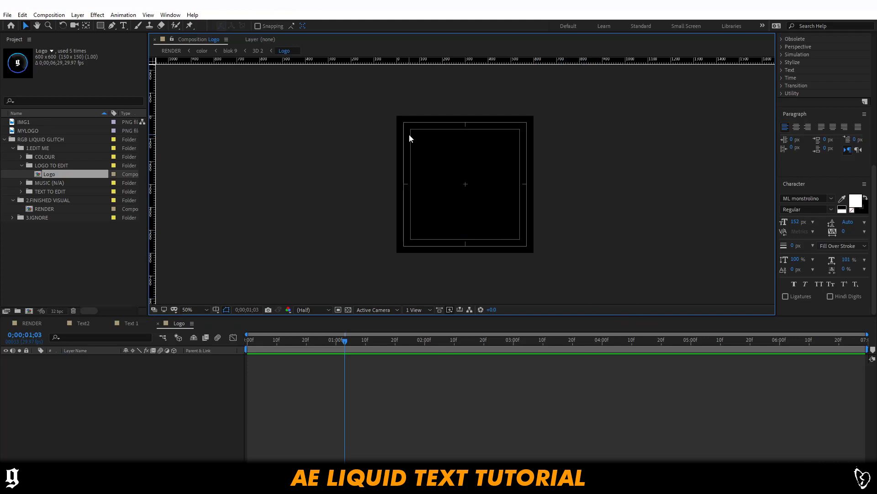
{"action": "key", "text": "ctrl+z"}
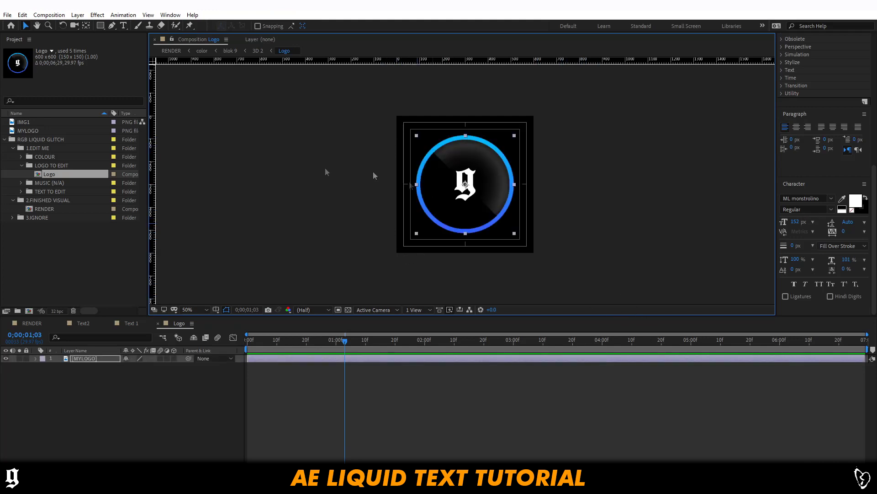
{"action": "double_click", "coordinate": [44, 209]}
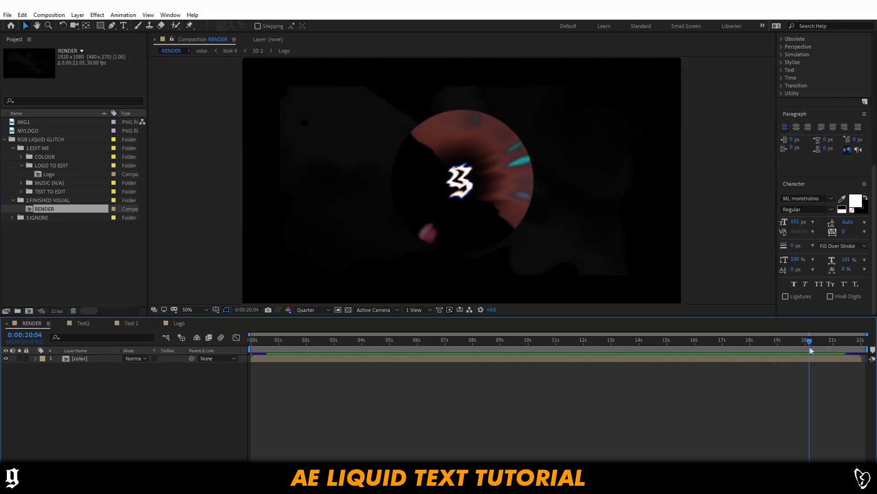
- Play the RENDER ending from about 19 seconds, then open the colour composition in COLOUR
{"action": "left_click_drag", "start_coordinate": [807, 350], "coordinate": [779, 350]}
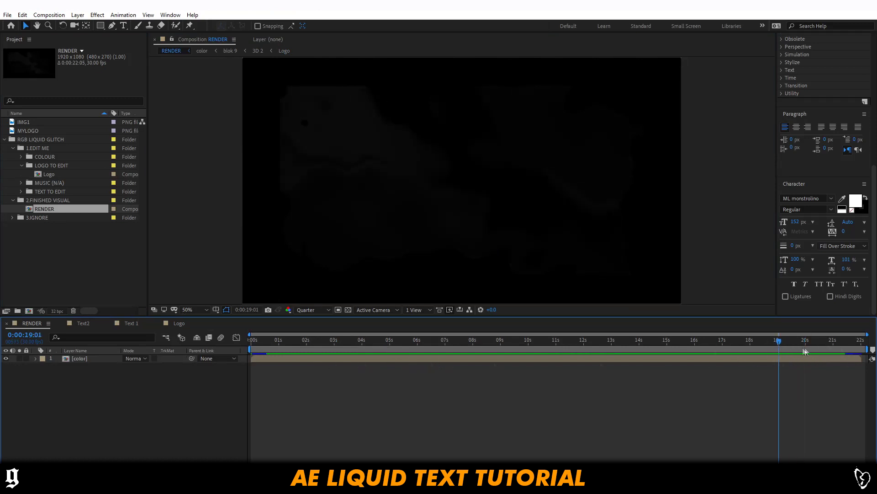
{"action": "key", "text": "space"}
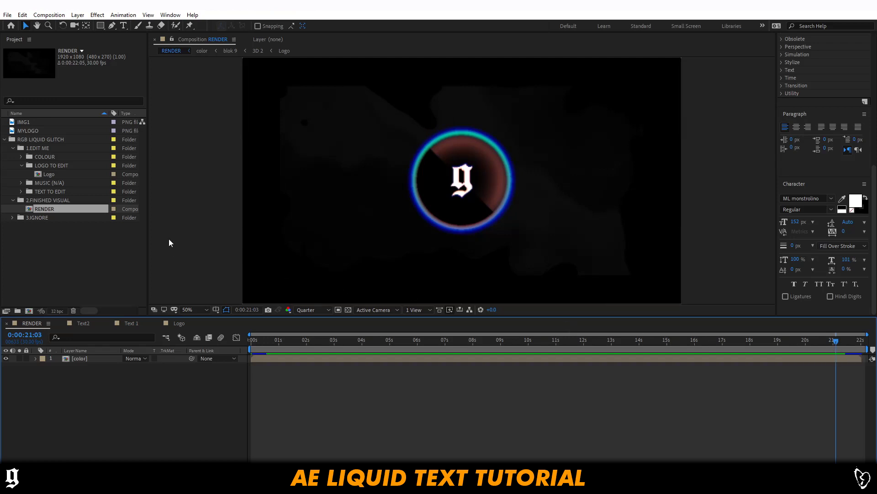
{"action": "left_click", "coordinate": [21, 157]}
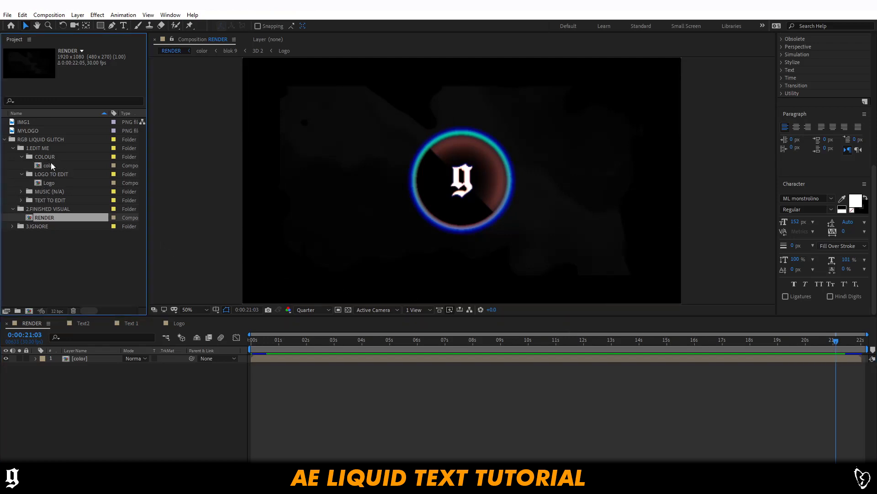
{"action": "double_click", "coordinate": [52, 167]}
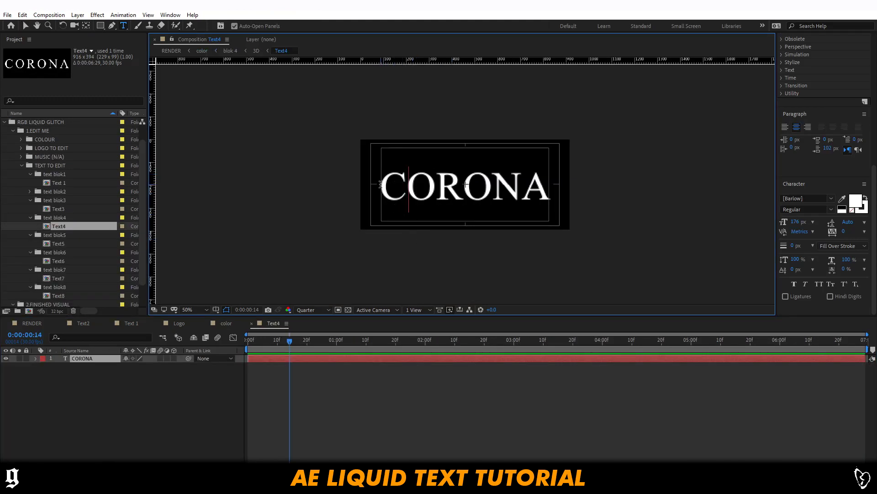
- Give the CORONA lettering in the Text4 composition a red fill colour
{"action": "left_click_drag", "start_coordinate": [380, 185], "coordinate": [533, 185]}
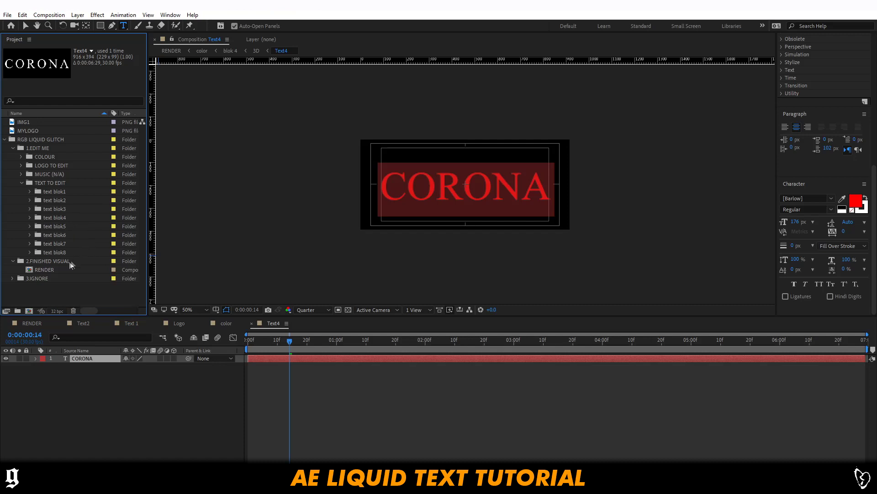
{"action": "left_click", "coordinate": [46, 270]}
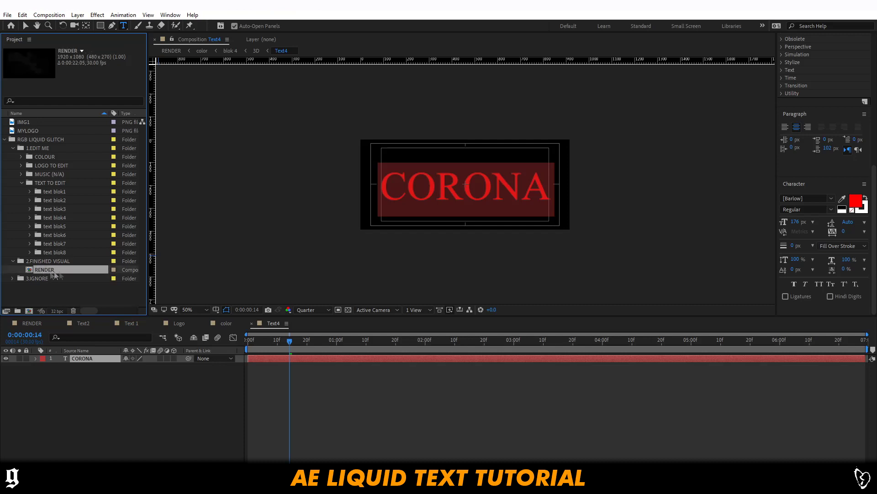
- Open the RENDER composition and scrub from about 1 second through to the CORONA text
{"action": "double_click", "coordinate": [47, 270]}
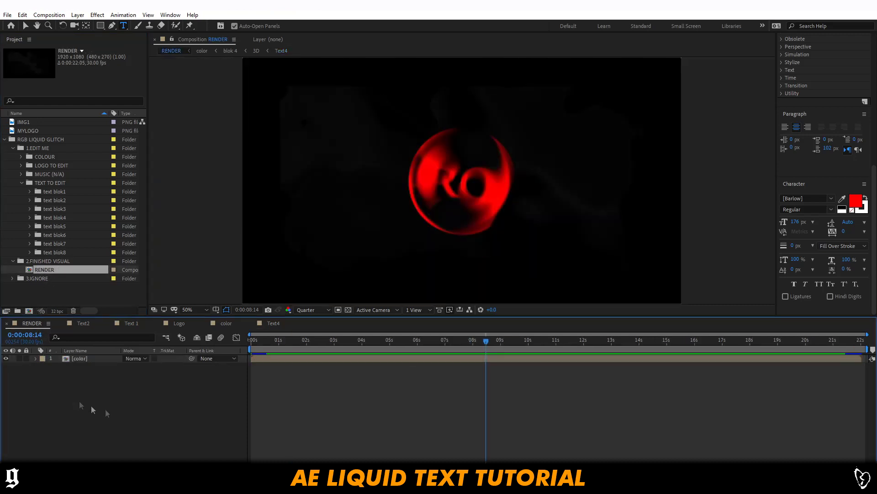
{"action": "left_click_drag", "start_coordinate": [315, 340], "coordinate": [279, 341]}
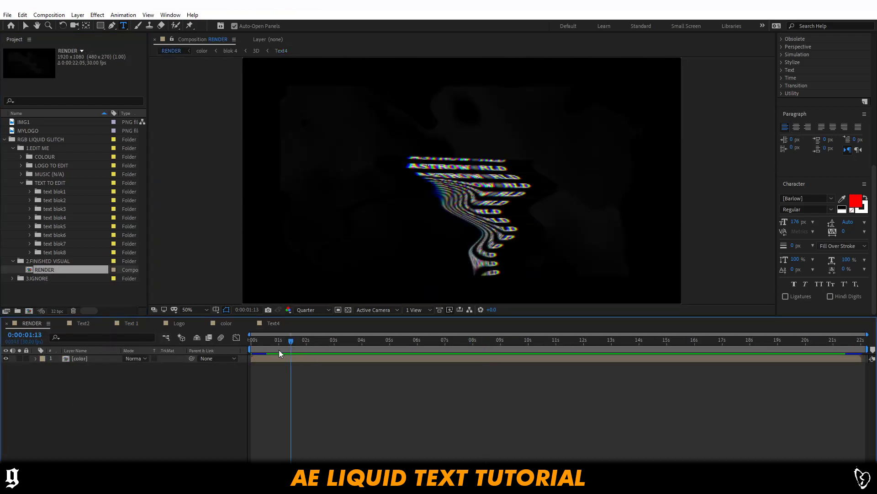
{"action": "left_click_drag", "start_coordinate": [345, 346], "coordinate": [561, 347]}
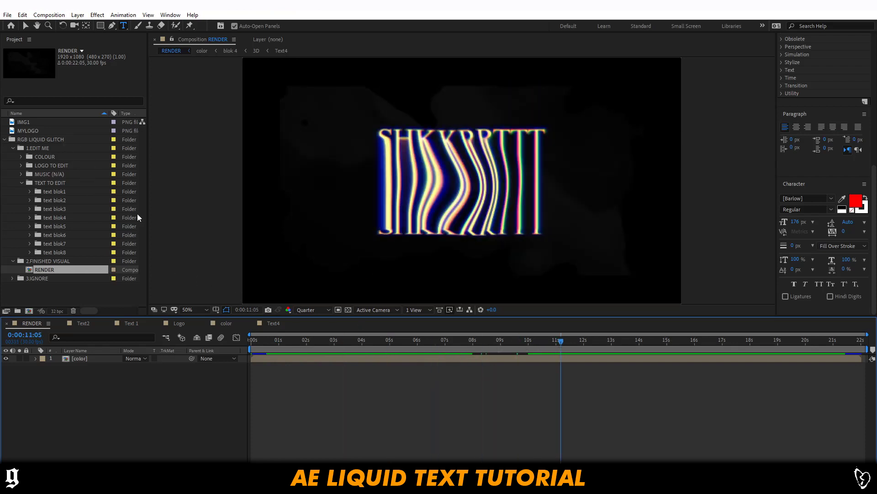
- Add the RENDER composition to the render queue via File > Export
{"action": "left_click", "coordinate": [8, 15]}
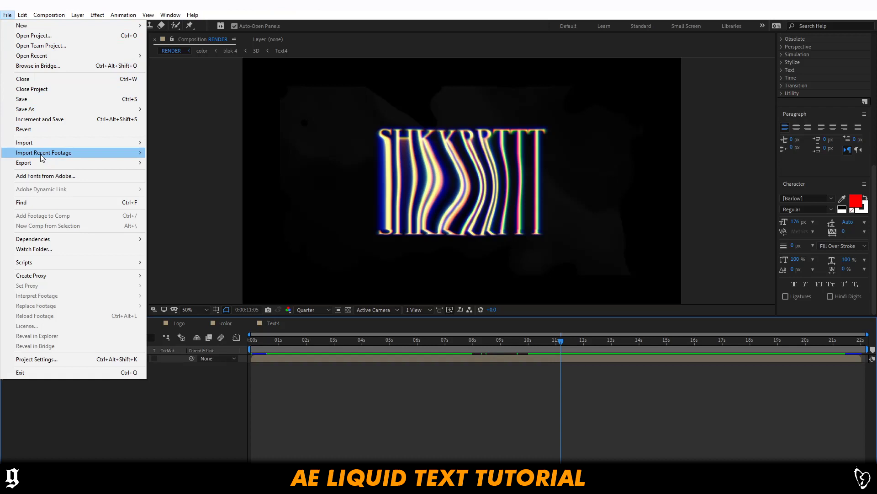
{"action": "mouse_move", "coordinate": [42, 157]}
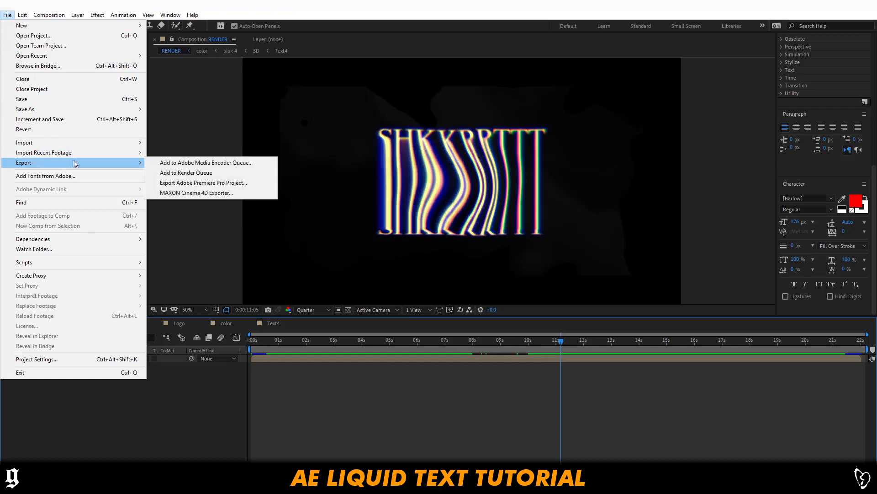
{"action": "left_click", "coordinate": [187, 172]}
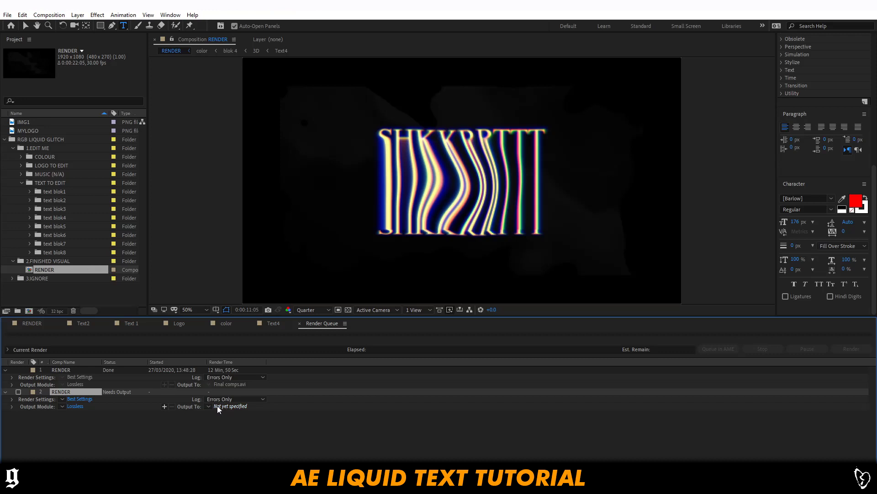
- Set the new RENDER item's output file to RENDER 2.0.avi and start the render
{"action": "left_click", "coordinate": [229, 405]}
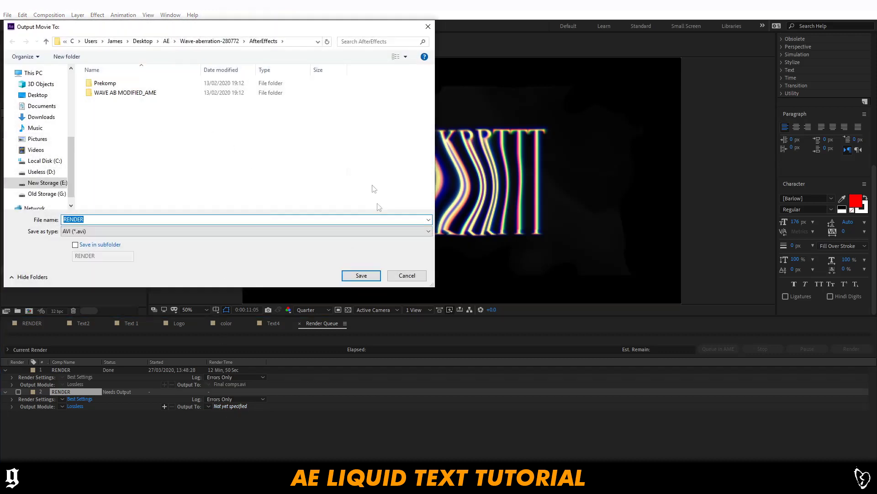
{"action": "left_click", "coordinate": [106, 219]}
{"action": "left_click", "coordinate": [355, 276]}
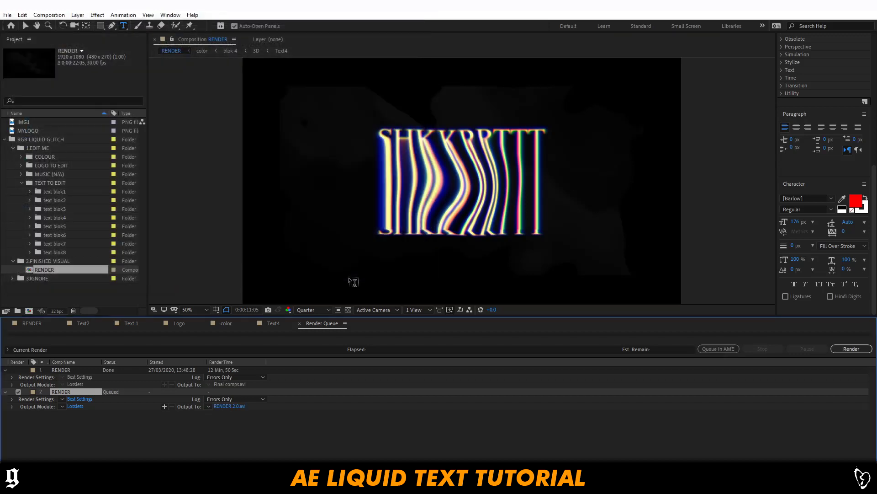
{"action": "left_click", "coordinate": [849, 351]}
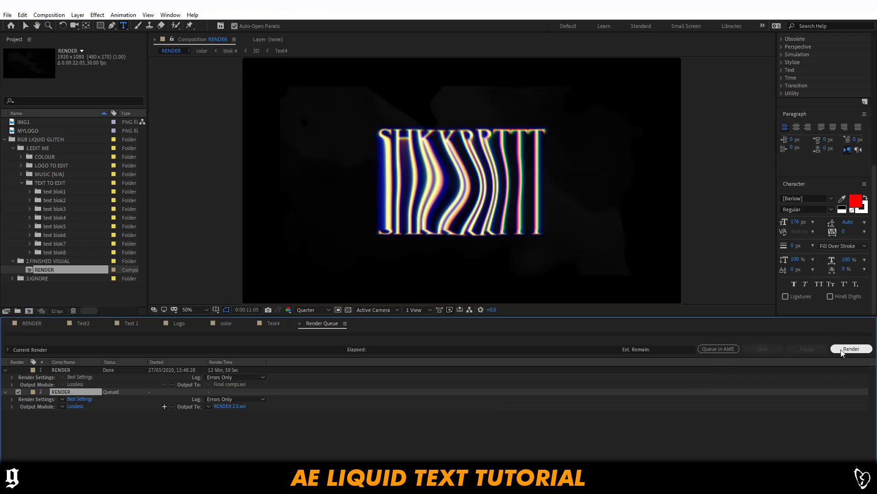